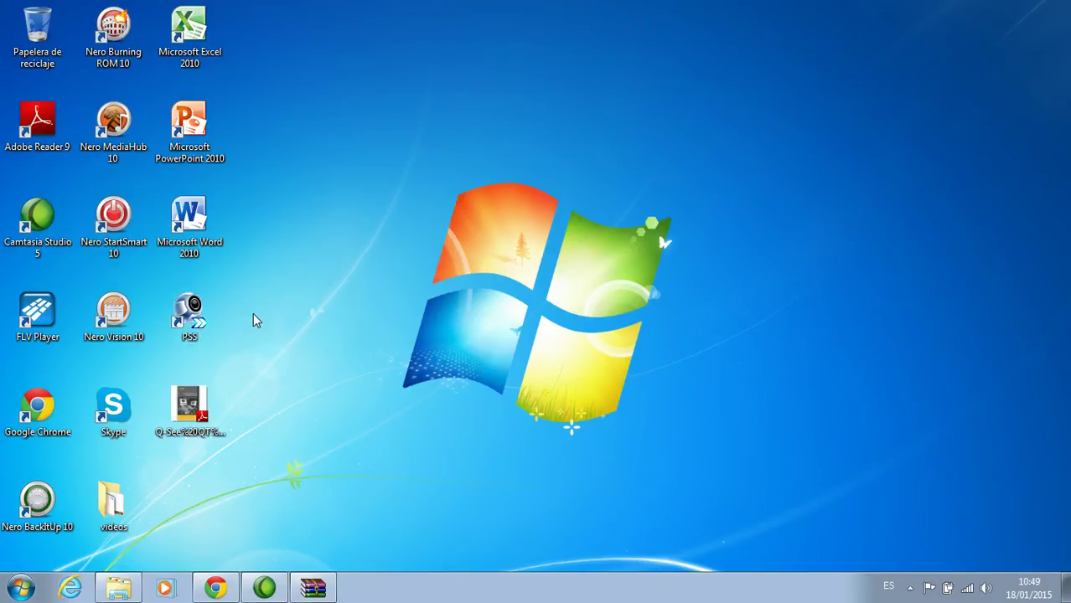
Launch PSS from its desktop icon and log in with Inicio de sesion
double_click(192, 315)
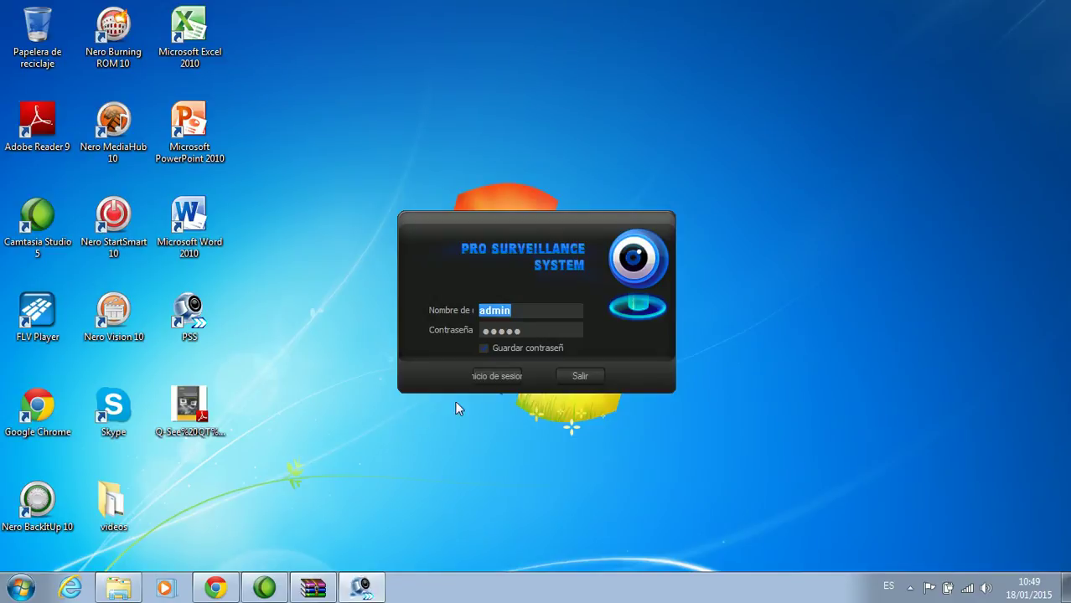
click(507, 386)
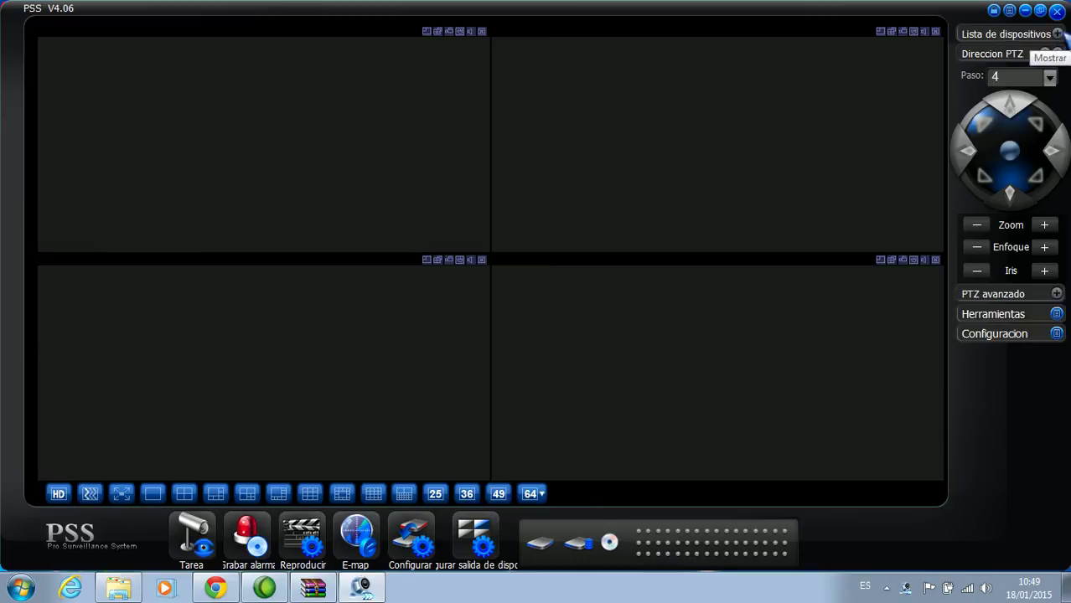
Expand Lista de dispositivos, then open Administrar dispositivo via Menu completo > Dispositivo
click(1060, 33)
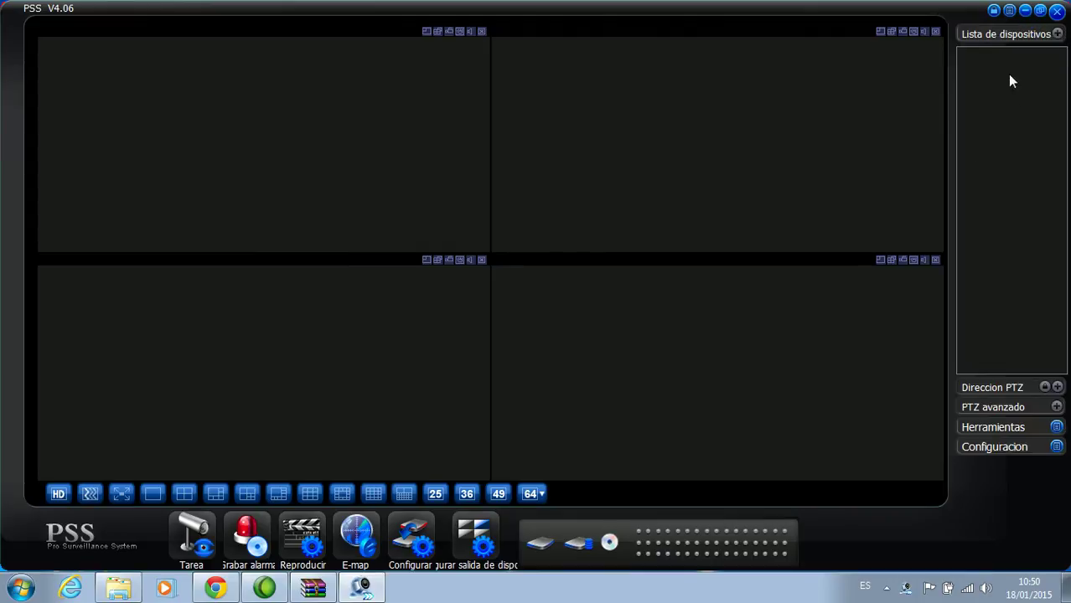
click(1009, 10)
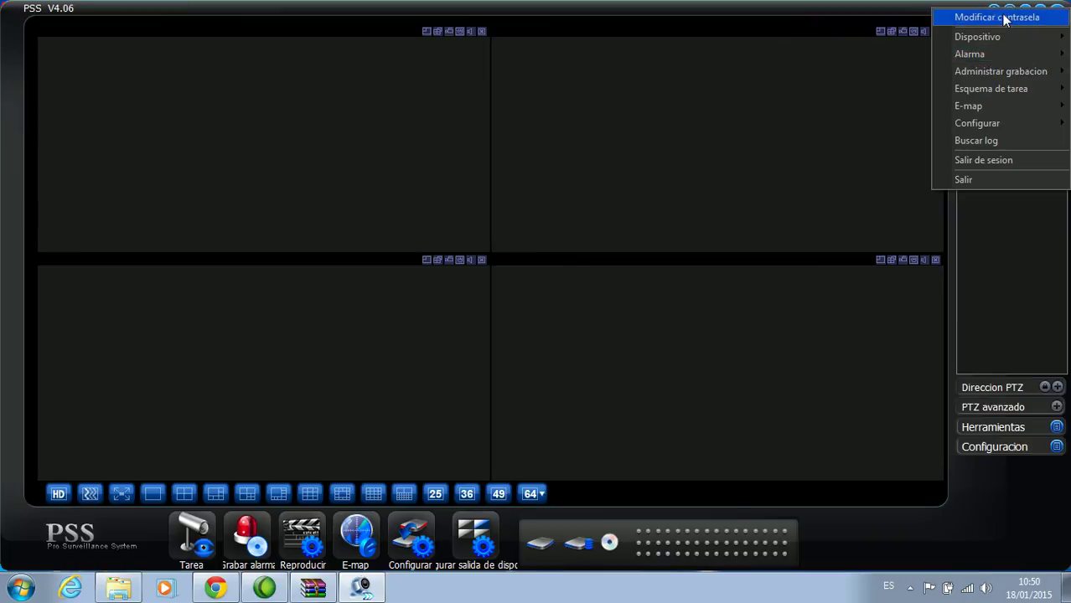
mouse_move(1000, 33)
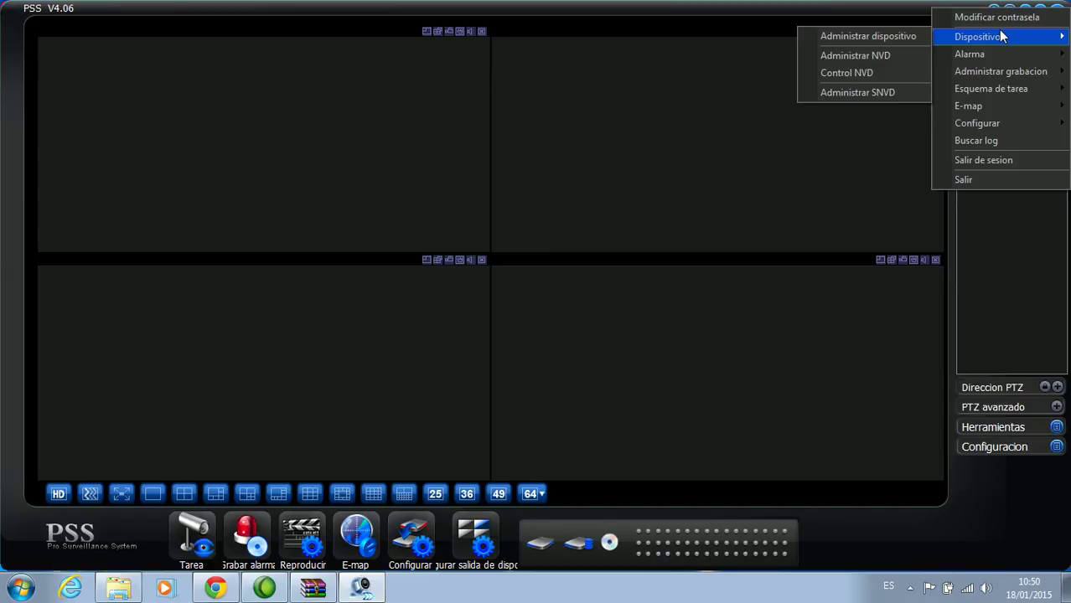
click(857, 40)
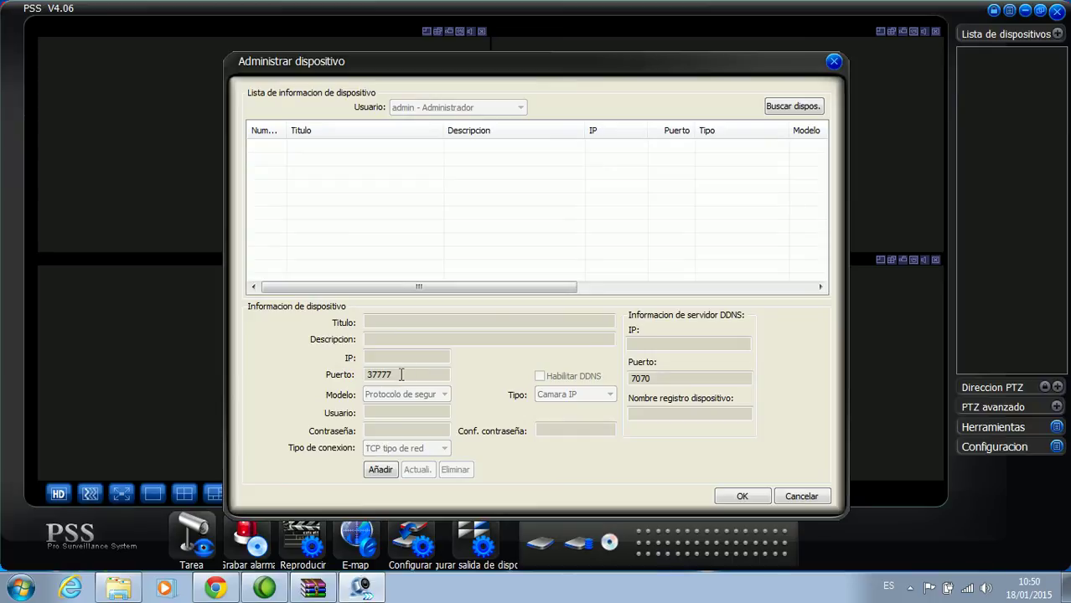
Add a new device entry with the title 'Playas casa'
click(381, 470)
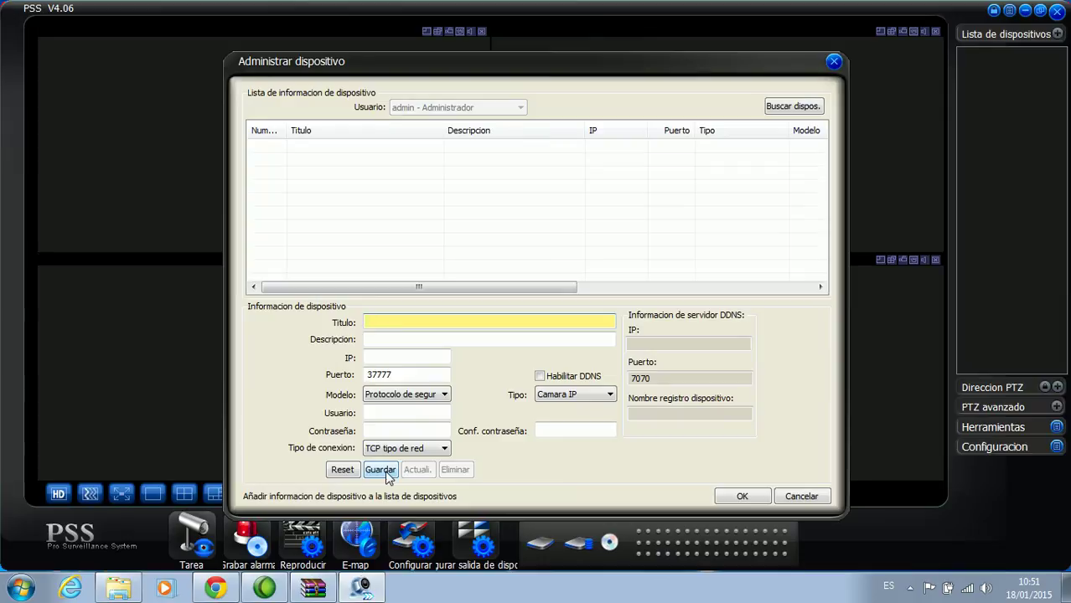
text(Playas casa)
click(416, 341)
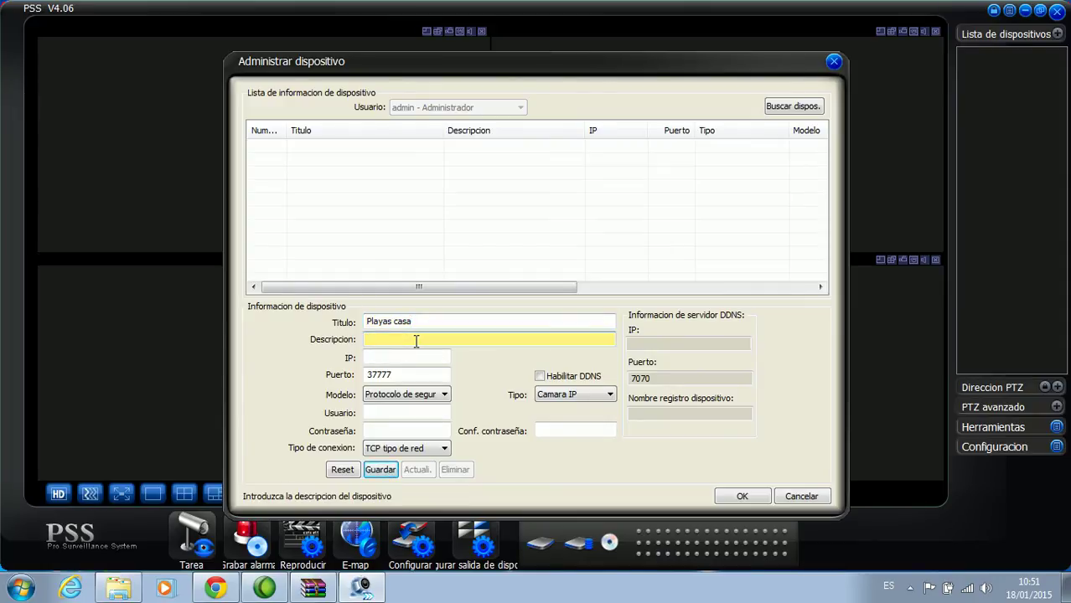
text(Villamil)
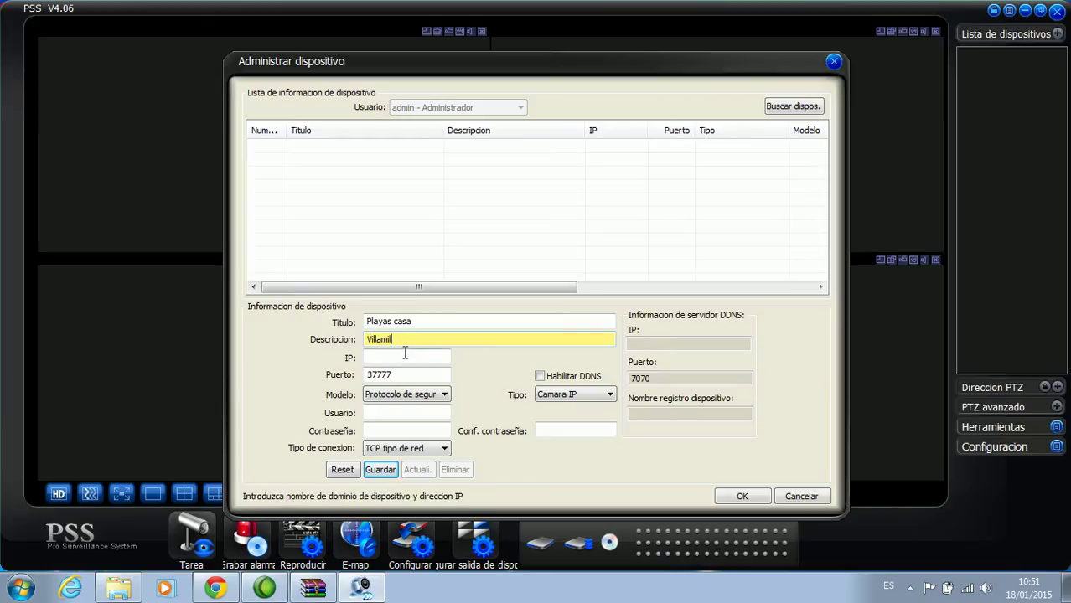
click(399, 358)
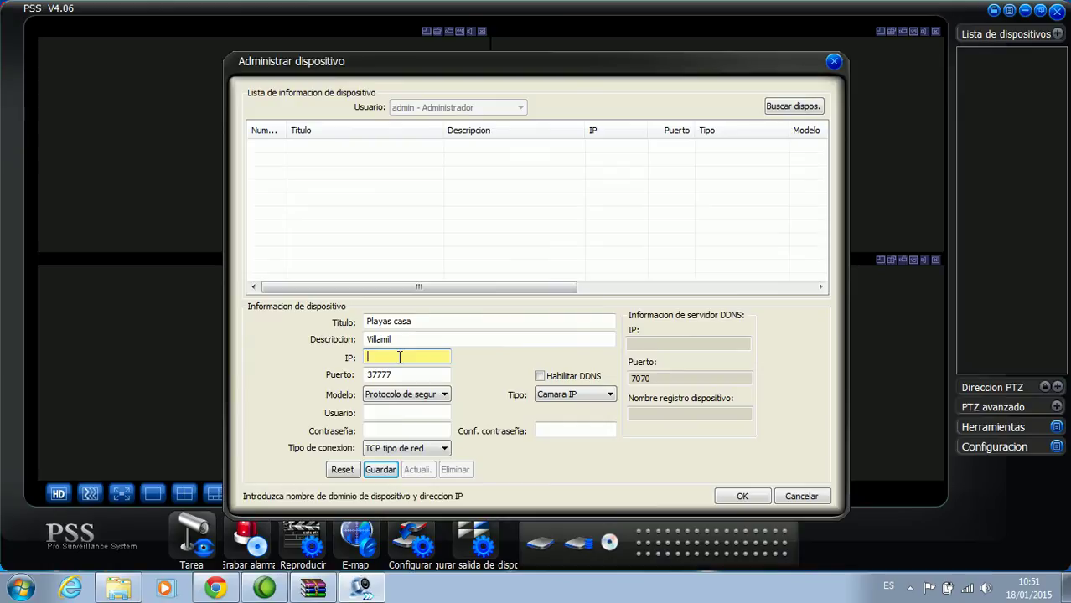
key(BackSpace)
key(BackSpace)
key(BackSpace)
key(BackSpace)
Set user admin and the device password, keep TCP, choose DVR type, confirm password, and save
click(372, 414)
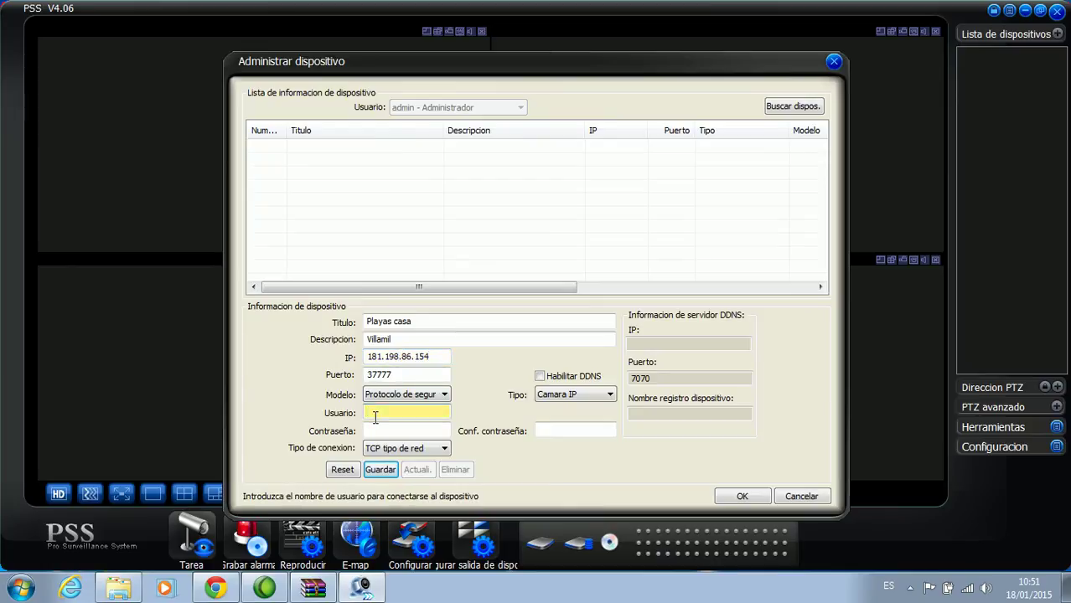
text(admin)
key(Tab)
text(admin)
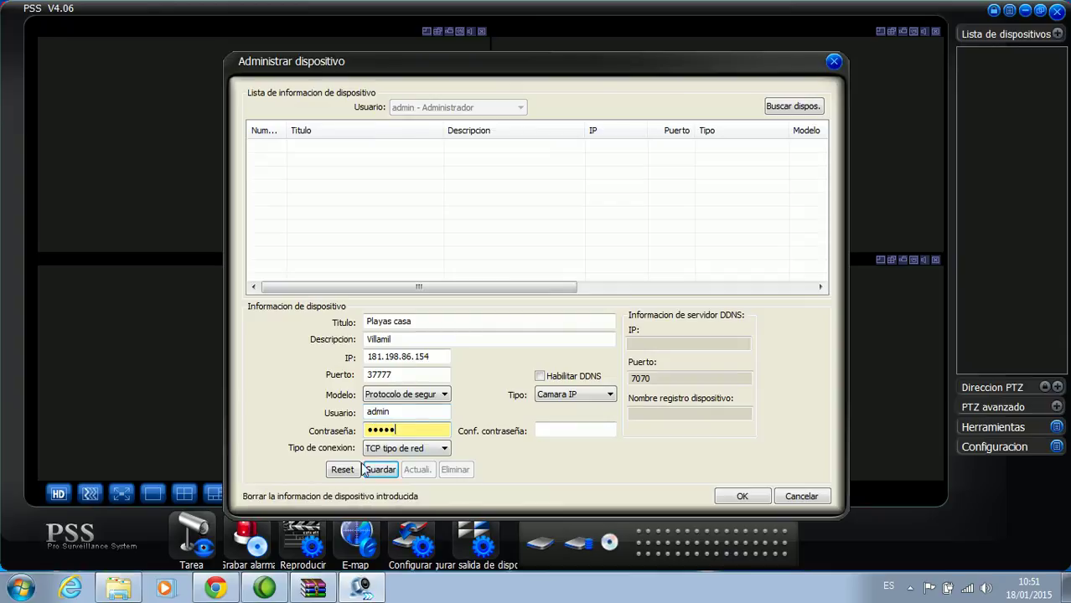
click(444, 450)
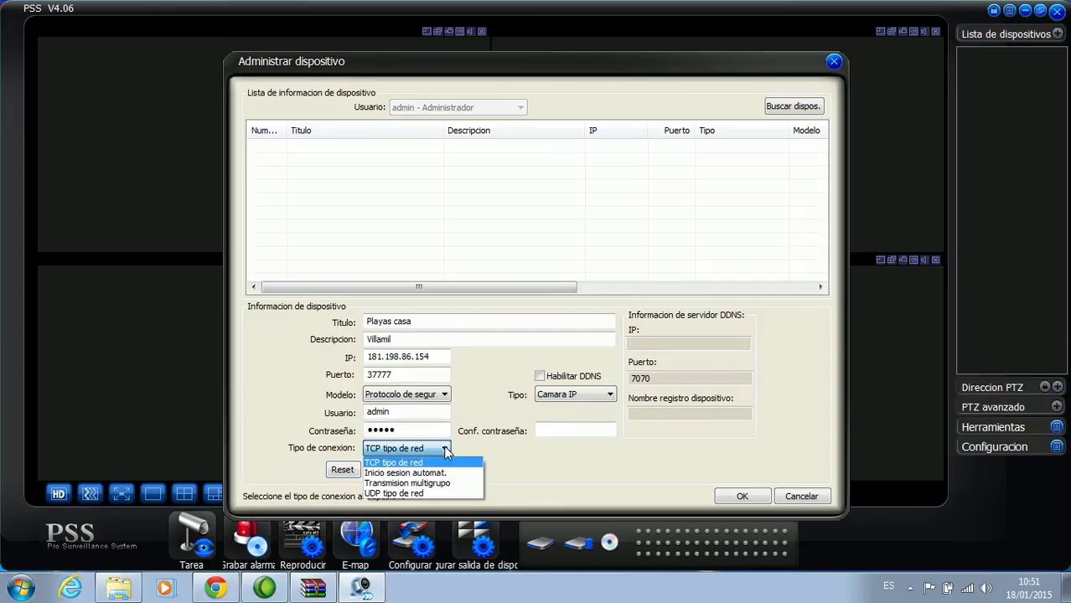
click(445, 450)
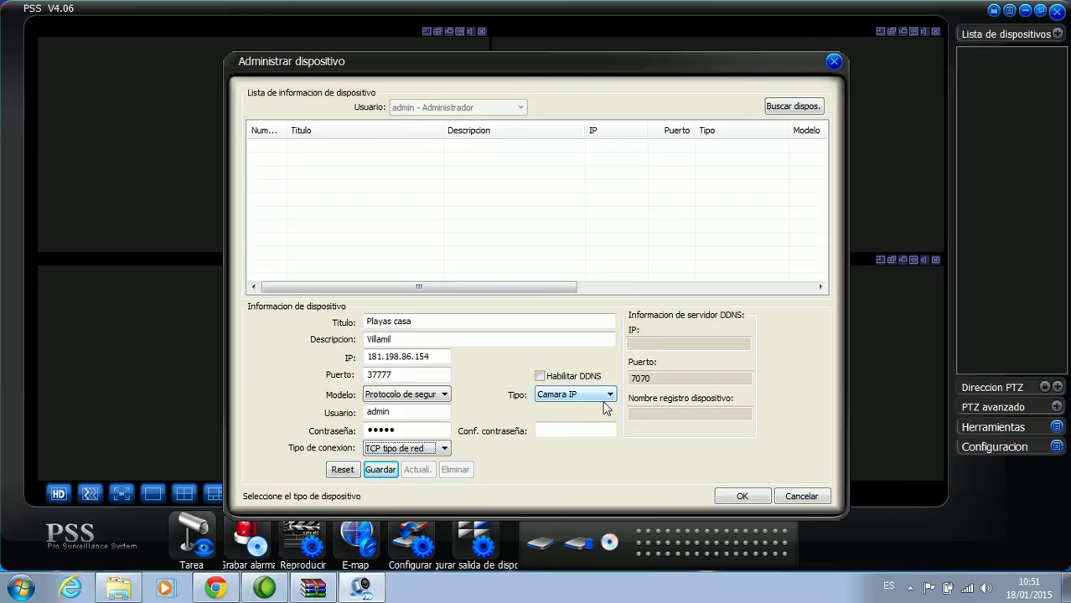
click(610, 395)
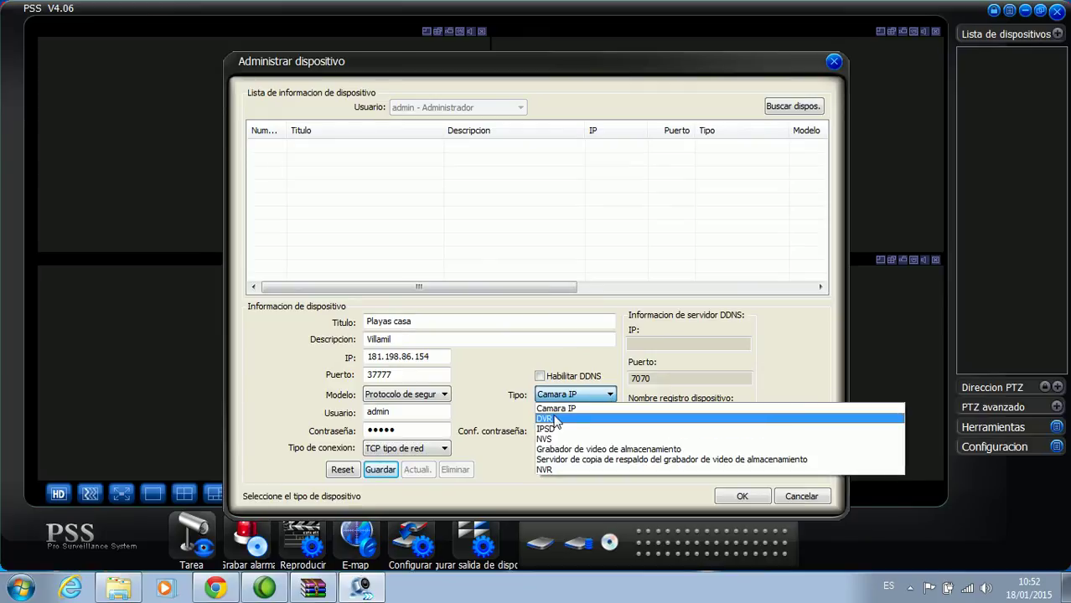
click(555, 419)
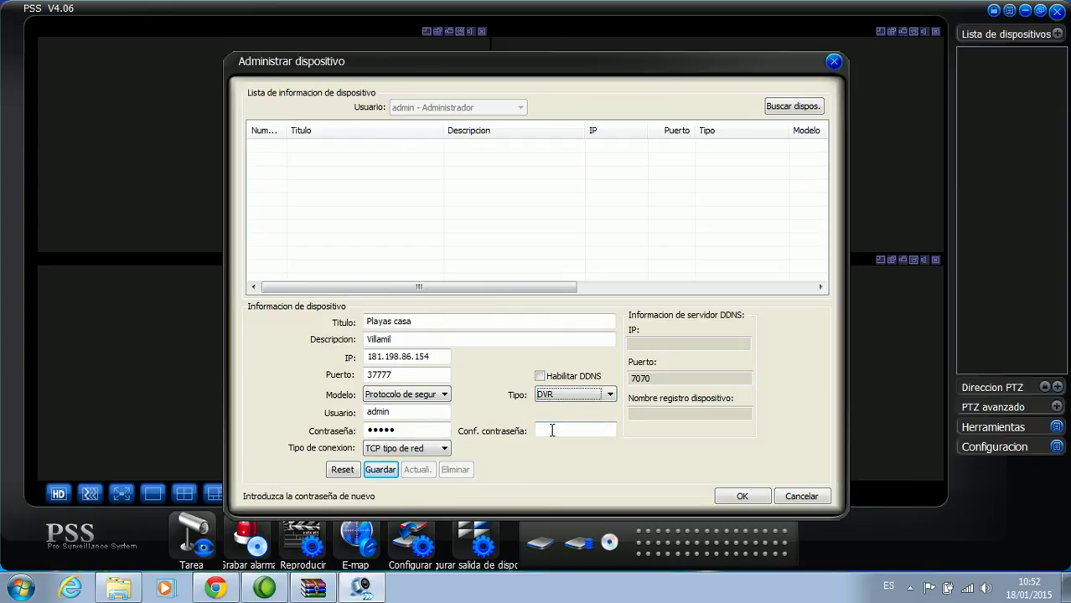
click(552, 431)
text(admin)
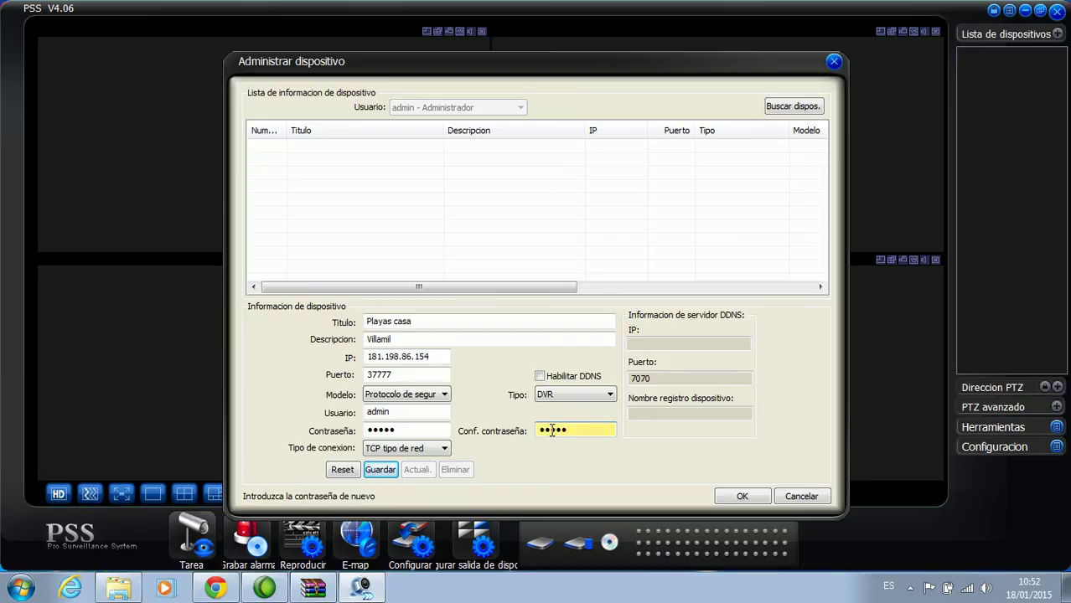
click(385, 472)
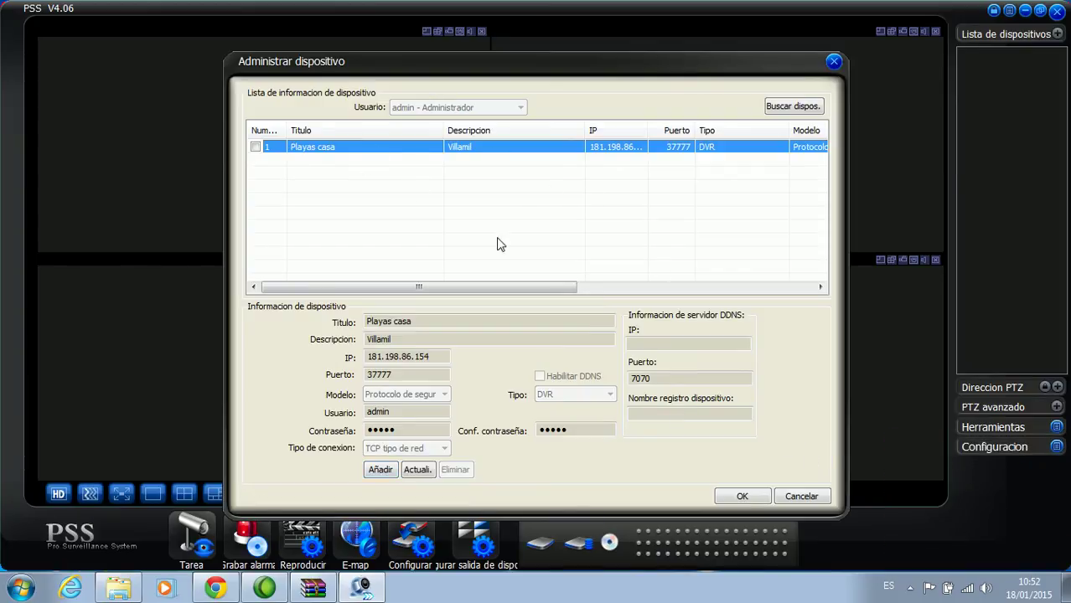
Close the device manager, then select Playas casa under the DVR group
click(723, 502)
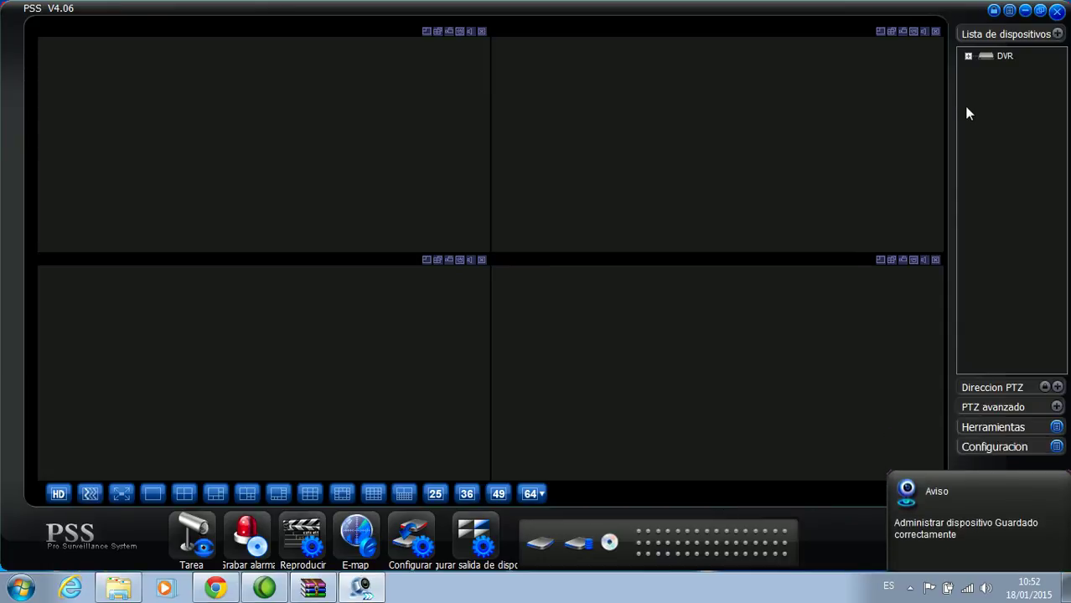
click(969, 57)
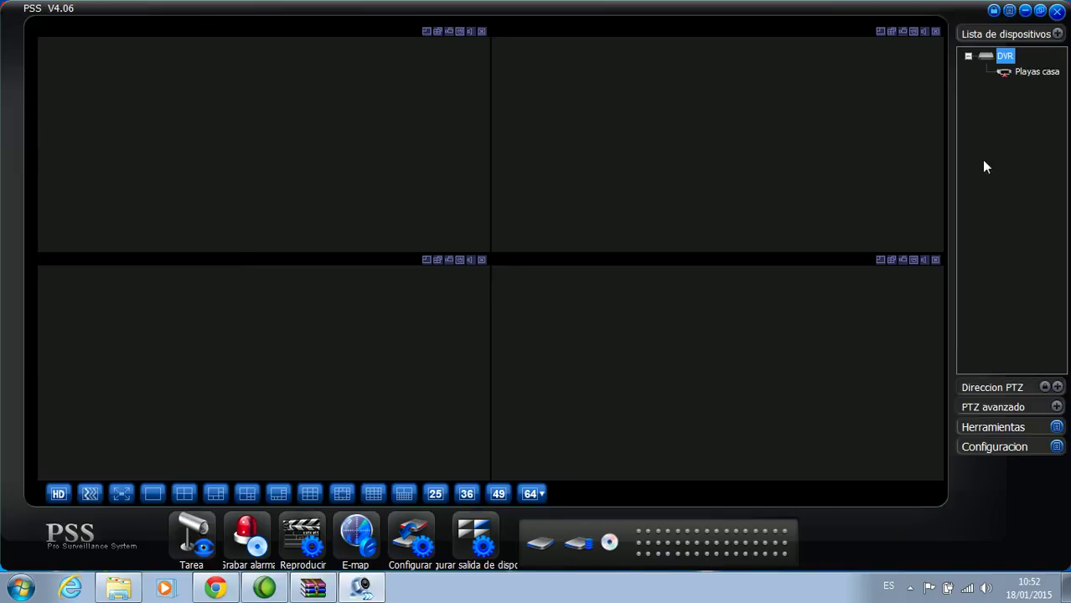
click(1017, 75)
Log in to the Playas casa DVR, expand its four cameras, and select the top-left pane
right_click(1022, 77)
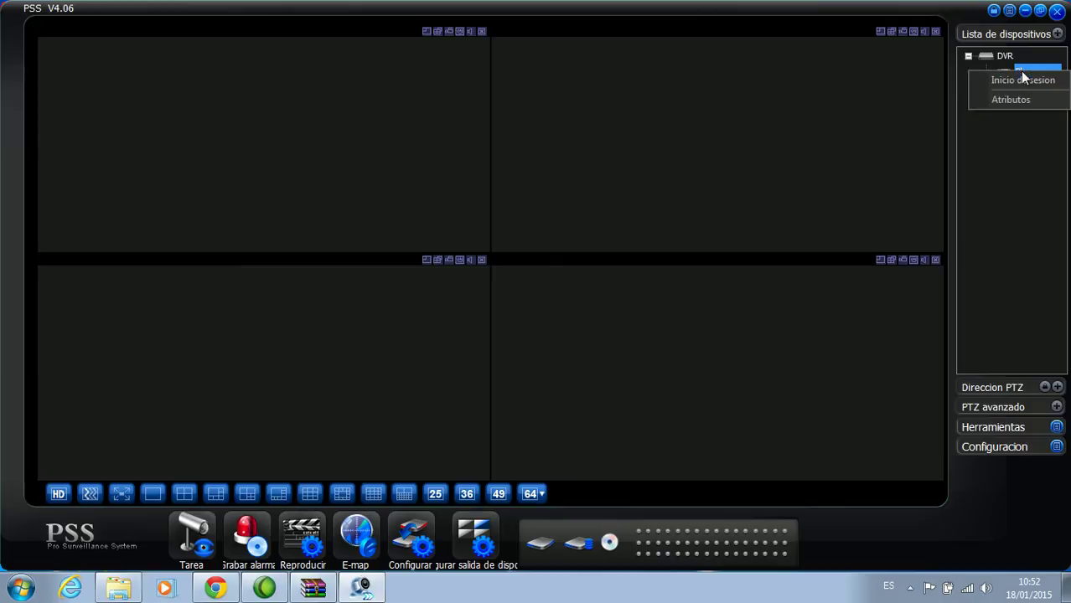
click(1001, 182)
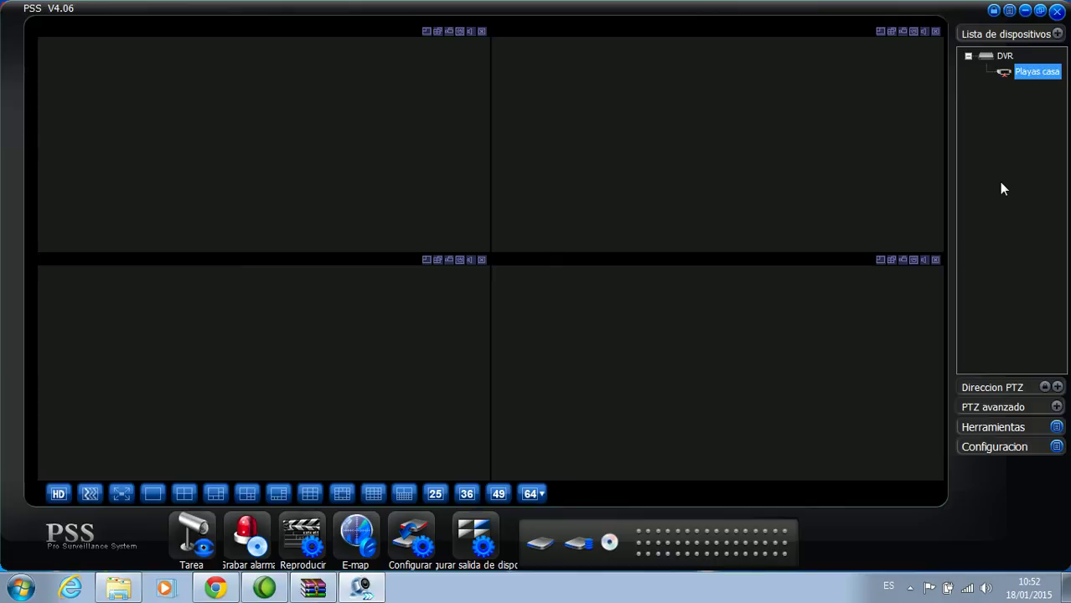
right_click(1026, 75)
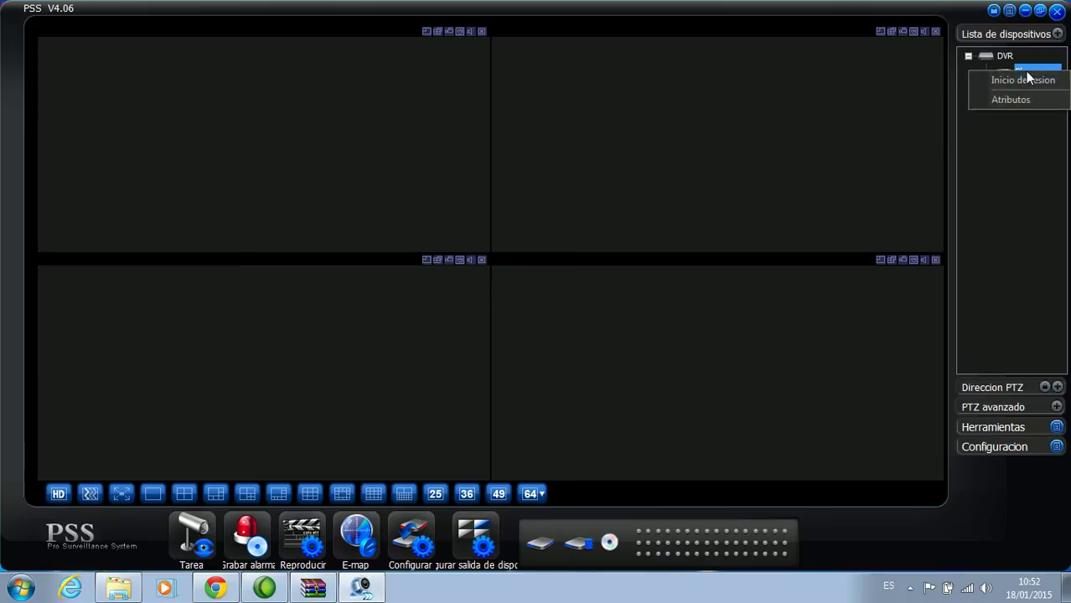
click(1022, 80)
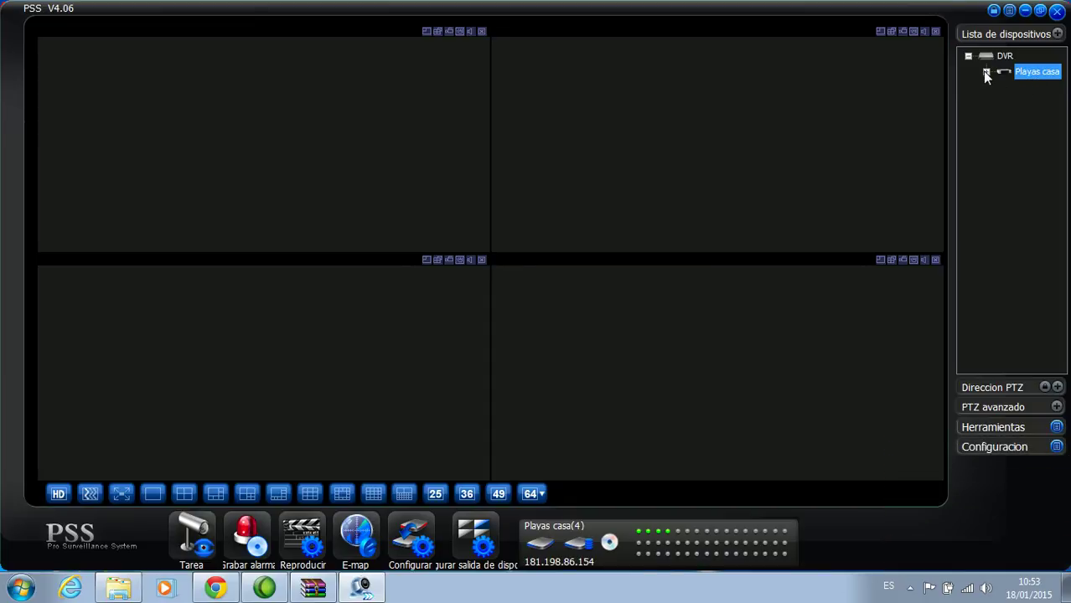
click(986, 72)
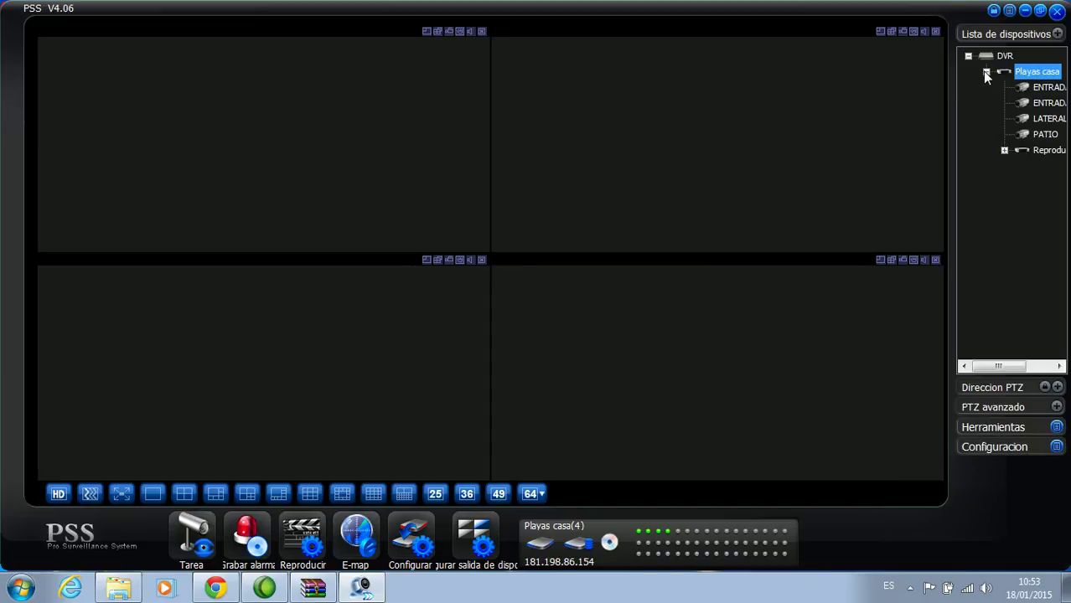
right_click(1044, 73)
click(397, 153)
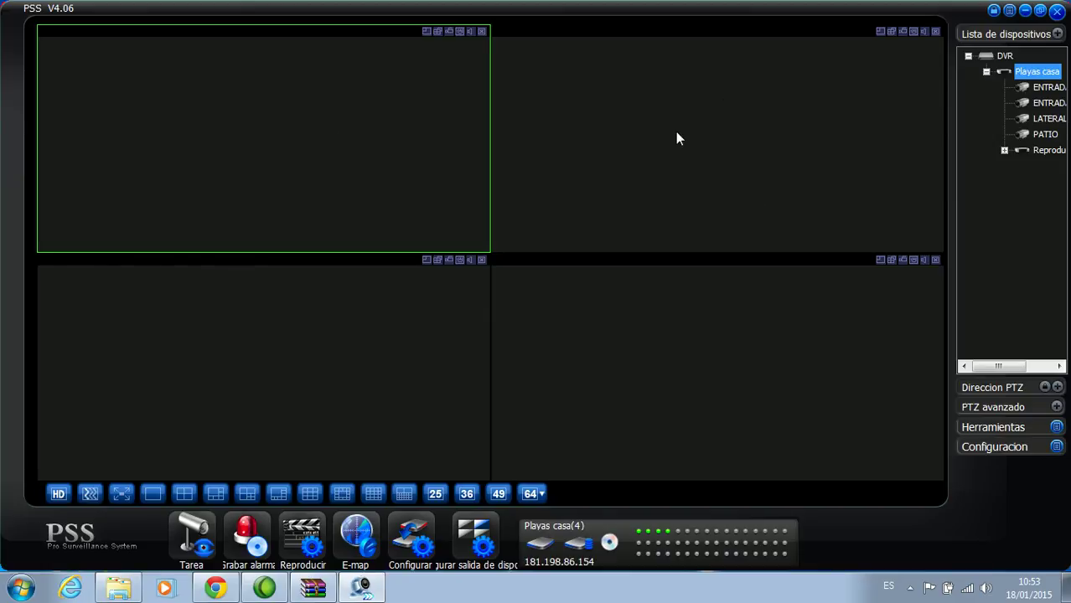
Open the ENTRADA, ENTRADA, LATERAL and PATIO feeds in the four grid panes
click(1046, 89)
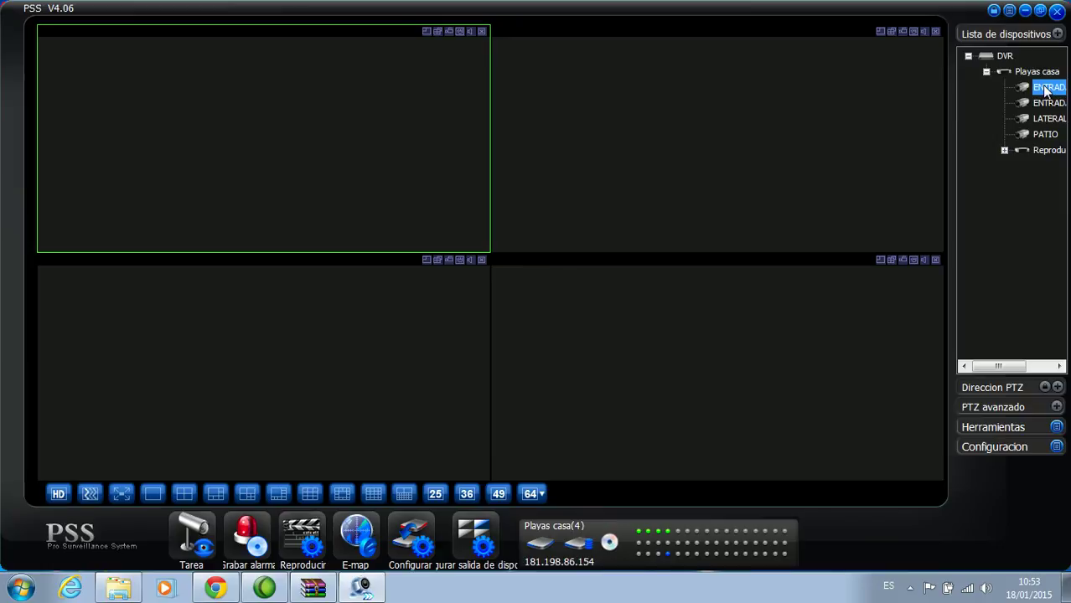
double_click(1046, 89)
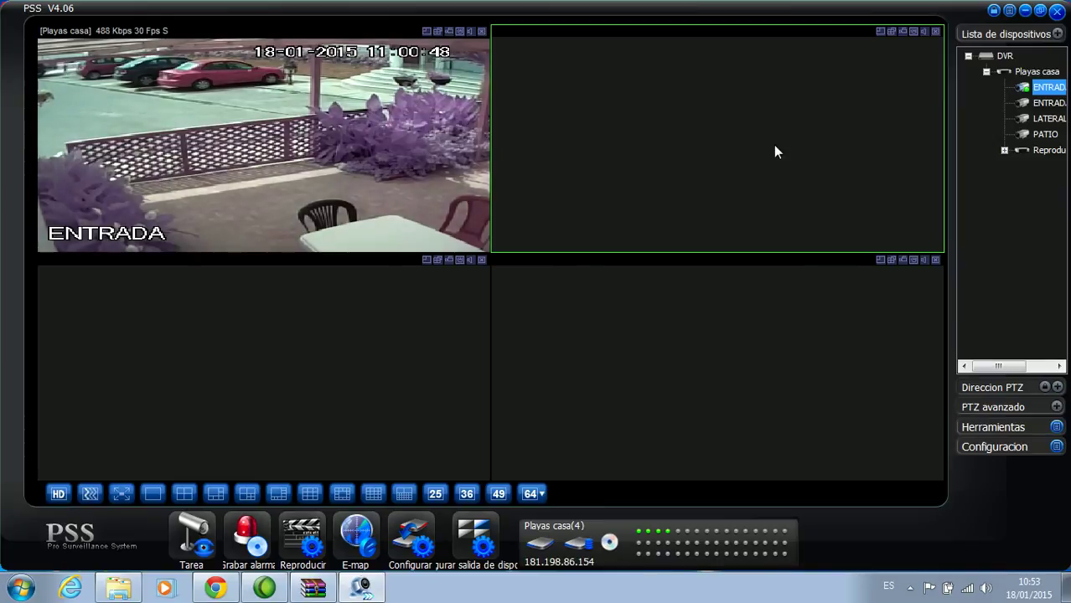
double_click(1048, 103)
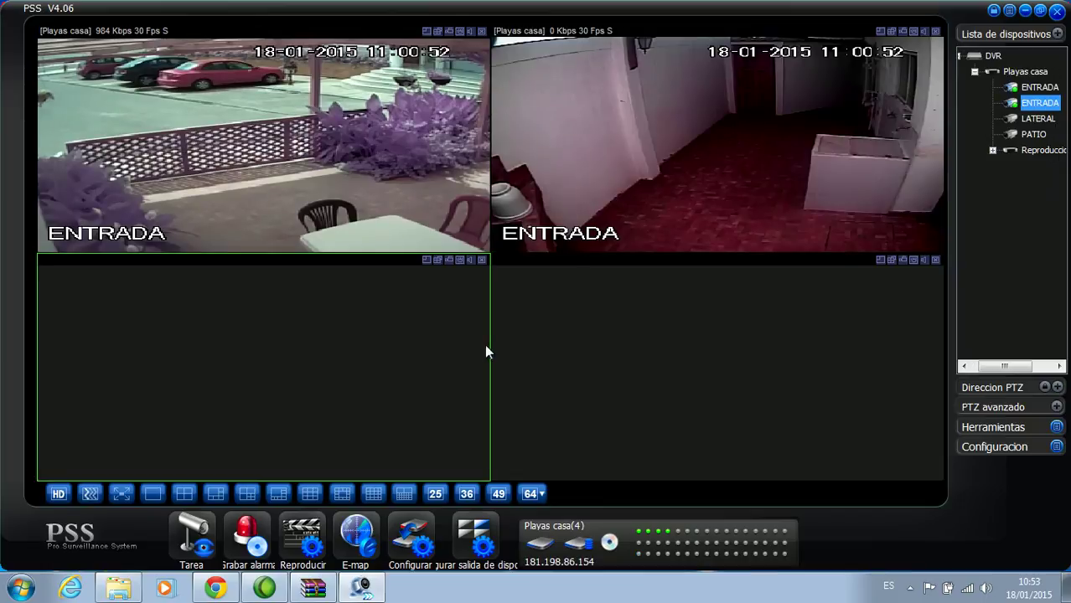
click(326, 342)
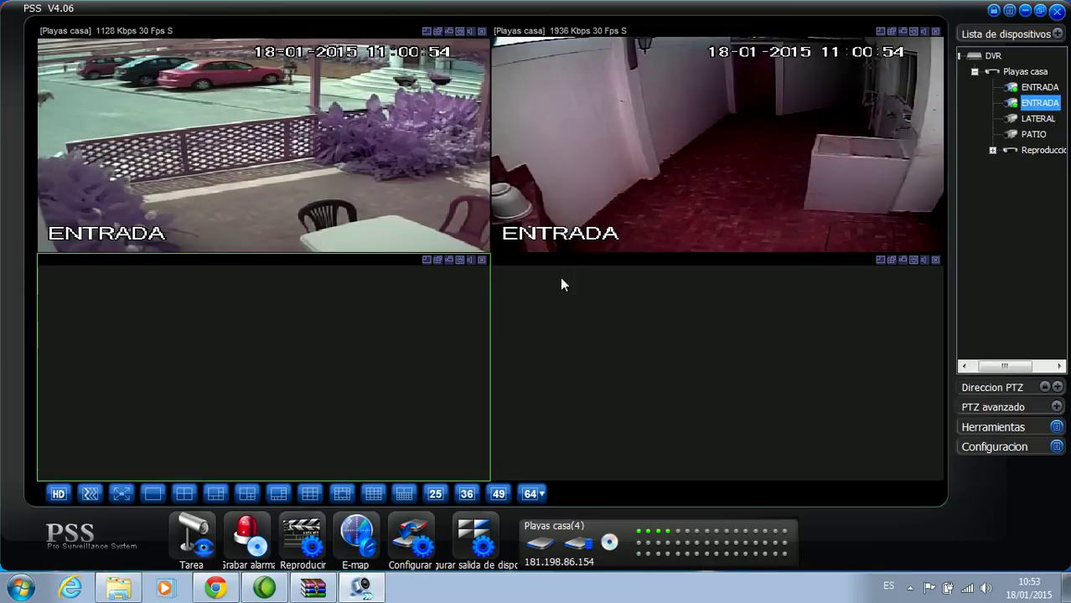
double_click(1036, 119)
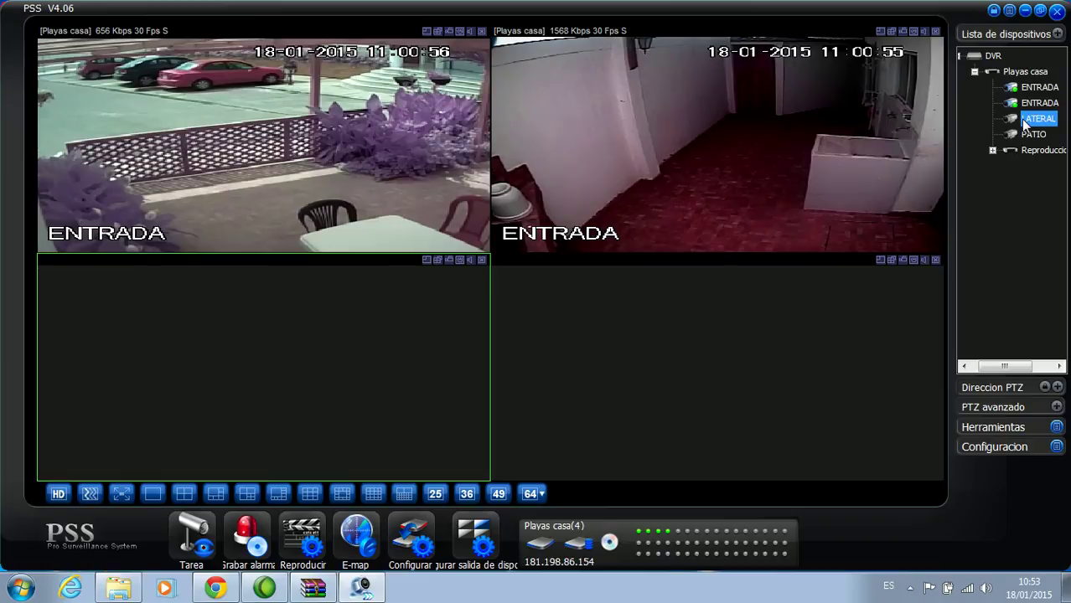
click(762, 381)
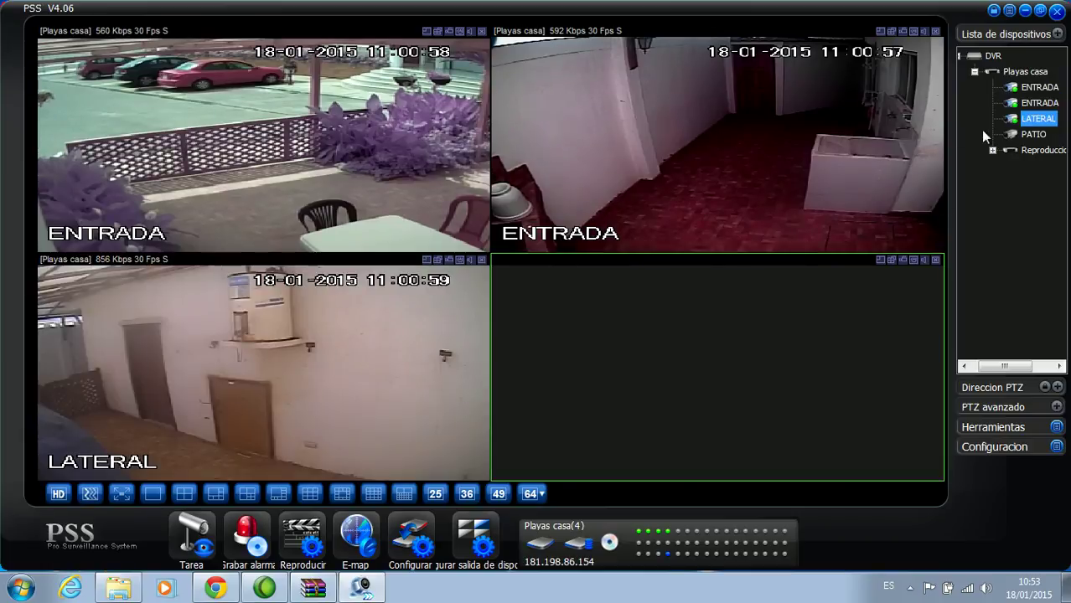
click(1019, 134)
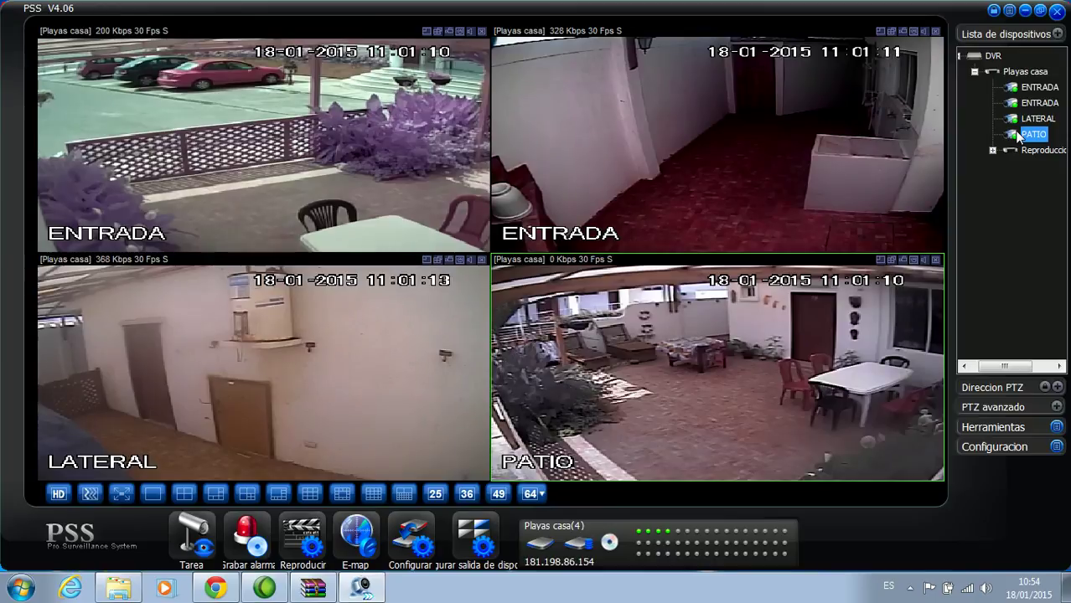
click(910, 587)
right_click(883, 520)
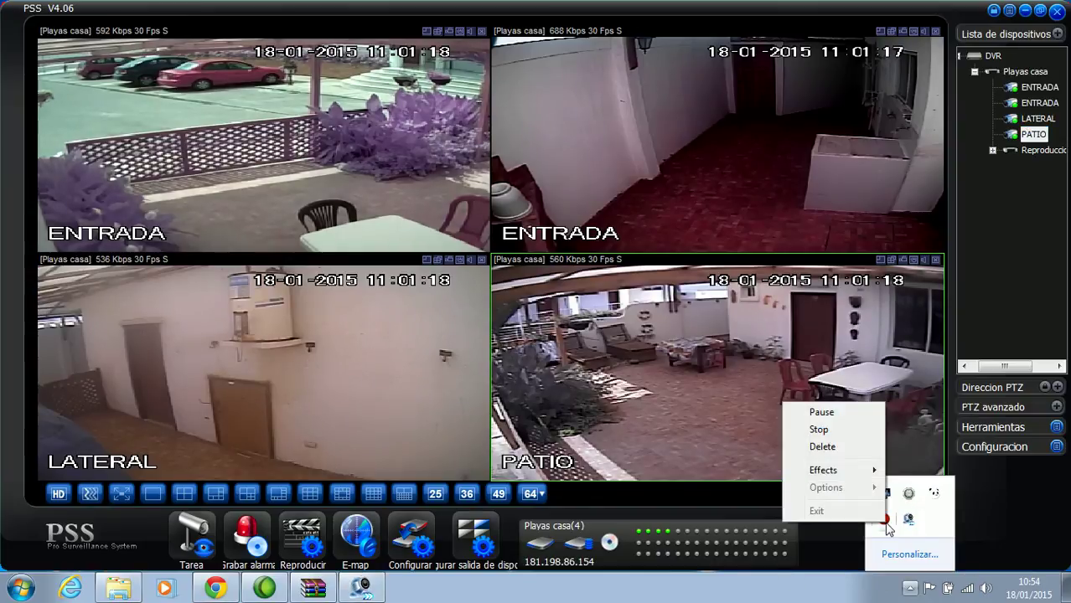